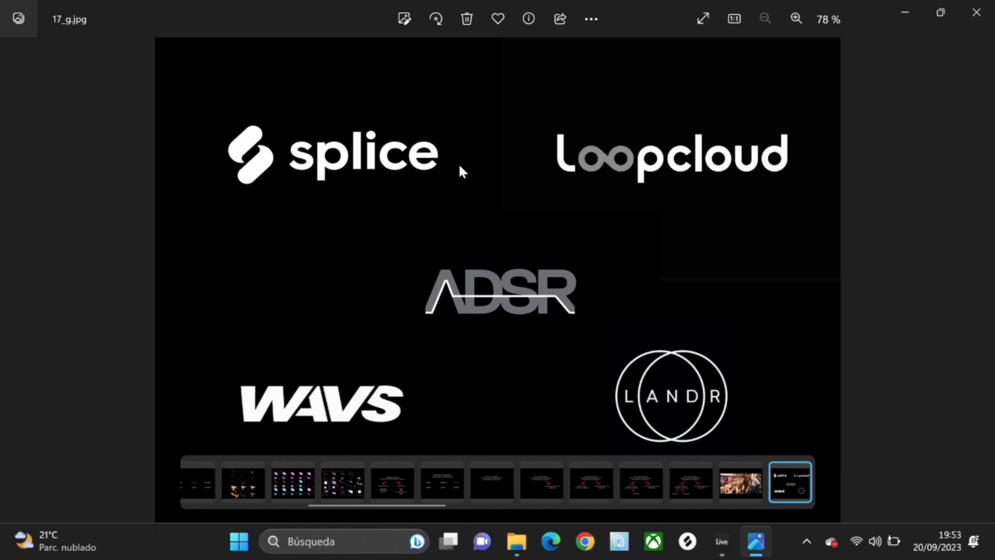
Step: Switch to Splice and browse through Instruments to the Keys sample listing
{"action": "left_click", "coordinate": [683, 541]}
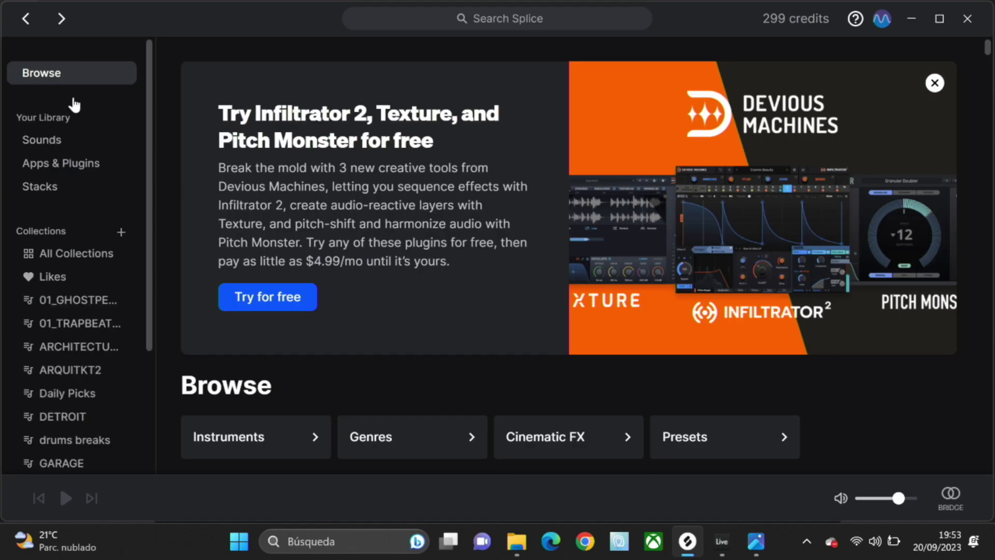
{"action": "scroll", "coordinate": [299, 345], "scroll_direction": "down", "scroll_amount": 6}
{"action": "scroll", "coordinate": [299, 346], "scroll_direction": "up", "scroll_amount": 4}
{"action": "left_click", "coordinate": [293, 295]}
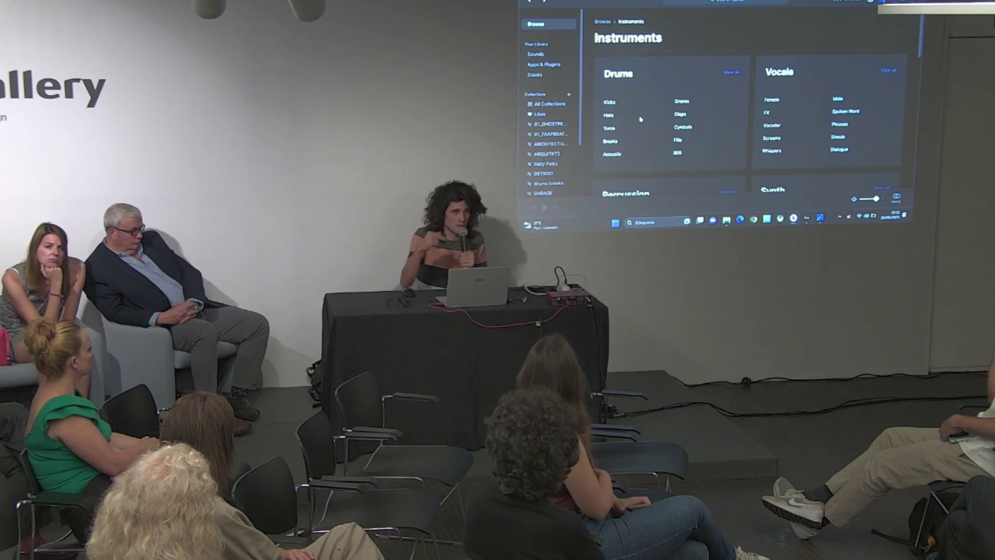
{"action": "scroll", "coordinate": [777, 66], "scroll_direction": "down", "scroll_amount": 5}
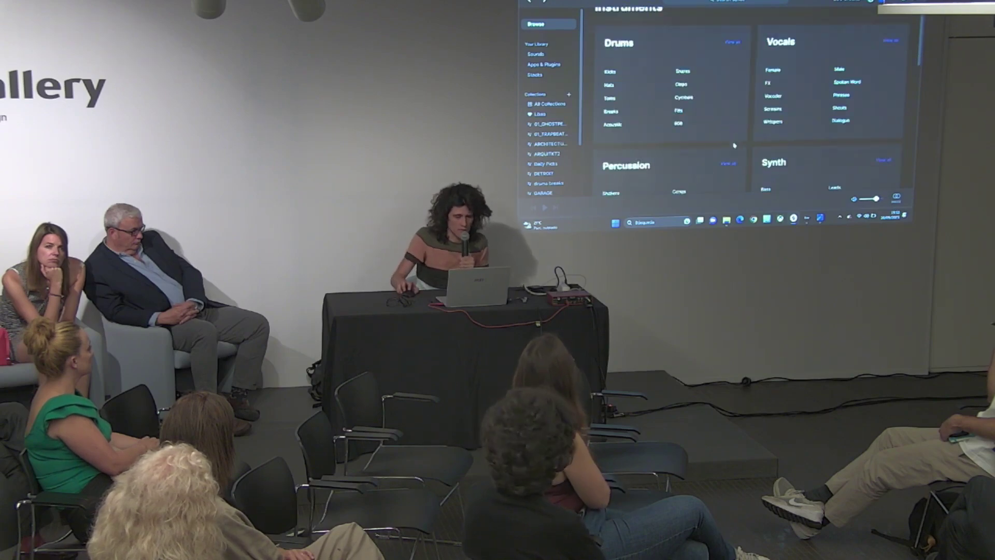
{"action": "scroll", "coordinate": [738, 133], "scroll_direction": "down", "scroll_amount": 3}
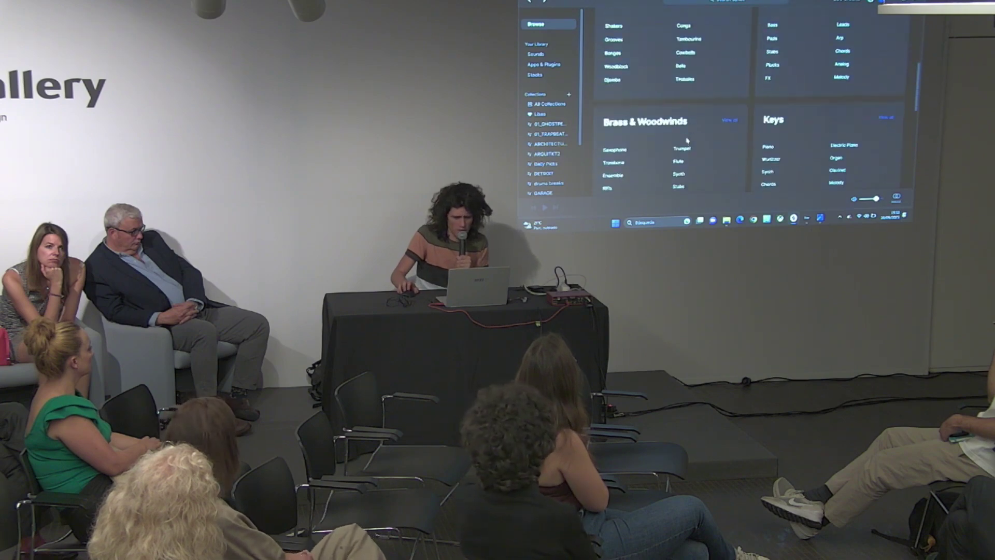
{"action": "left_click", "coordinate": [891, 86]}
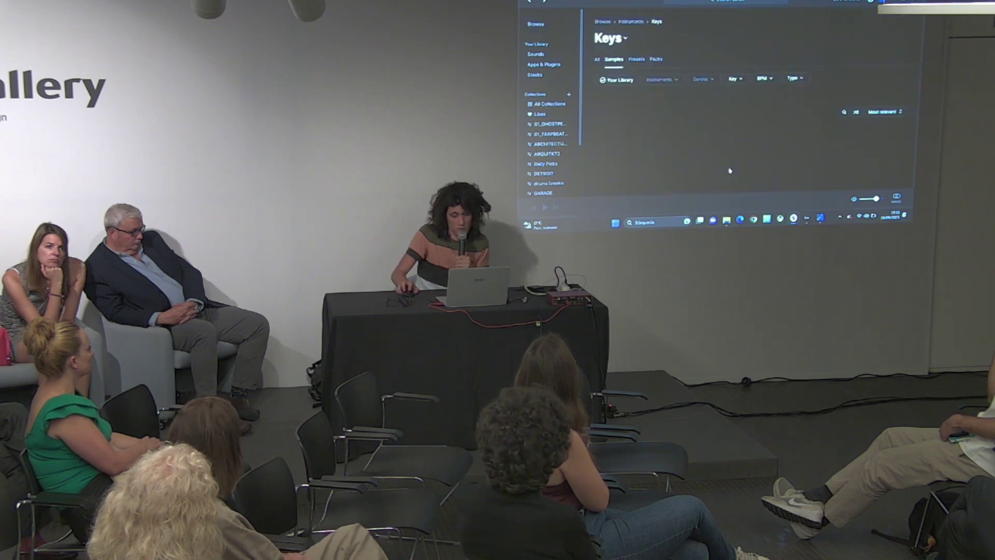
Step: Preview the OS_MLW_85_piano_chords_cool_1_Fm sample, stop it, and look through the rest of the Keys results
{"action": "left_click", "coordinate": [695, 144]}
{"action": "scroll", "coordinate": [696, 103], "scroll_direction": "down", "scroll_amount": 2}
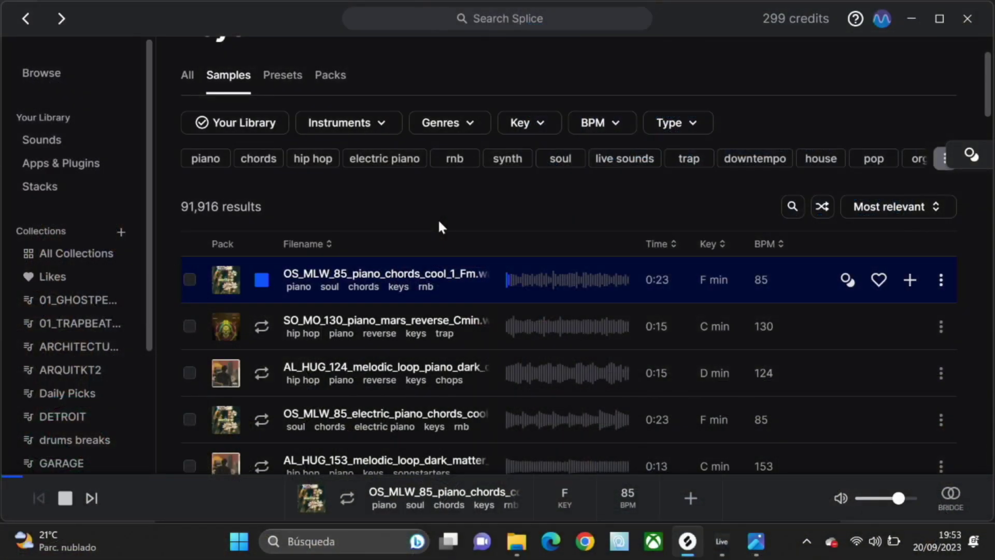
{"action": "left_click", "coordinate": [264, 285]}
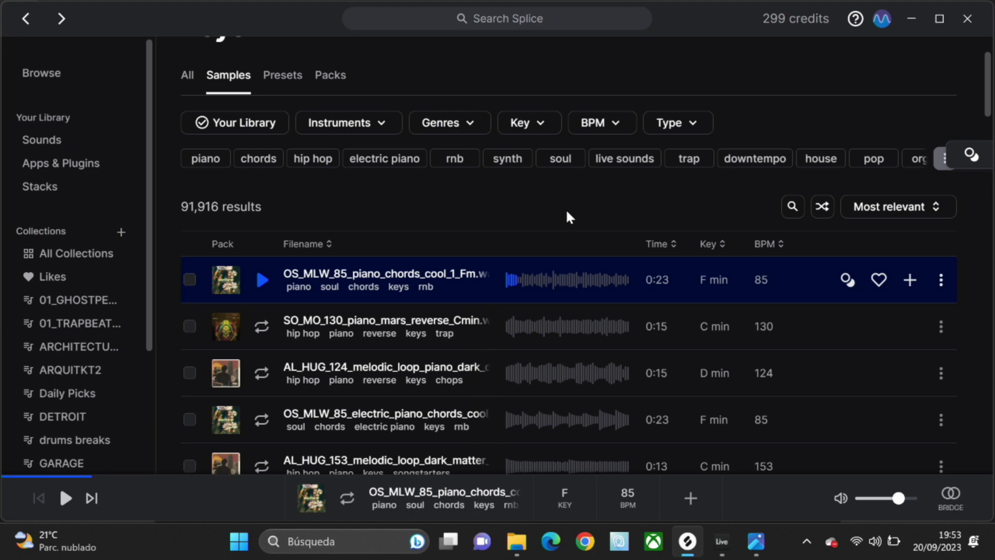
{"action": "scroll", "coordinate": [464, 218], "scroll_direction": "down", "scroll_amount": 2}
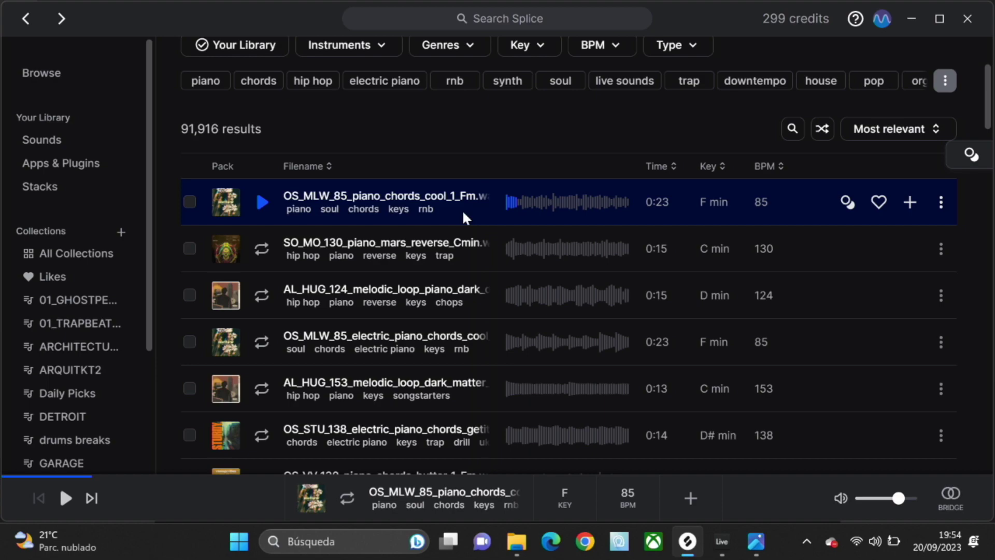
{"action": "scroll", "coordinate": [559, 279], "scroll_direction": "down", "scroll_amount": 15}
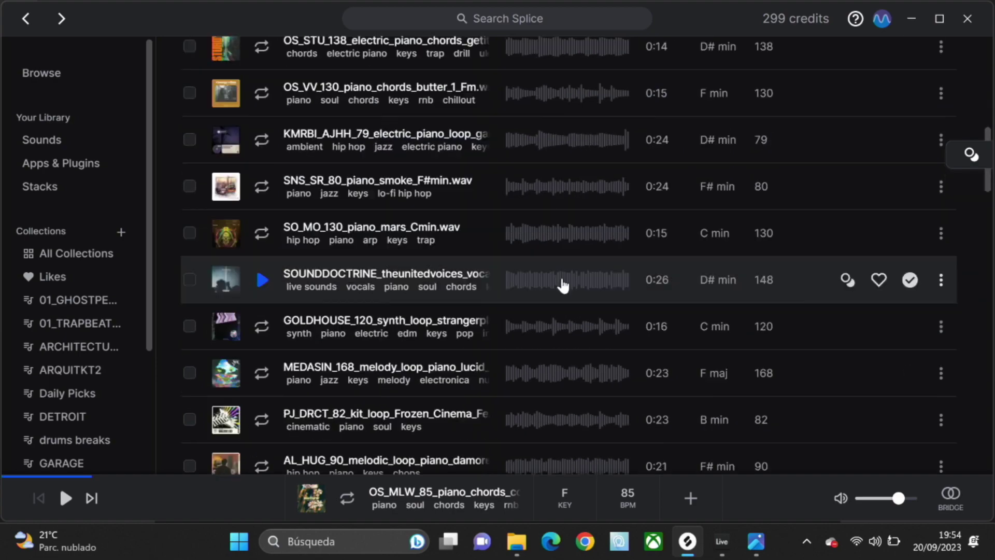
{"action": "scroll", "coordinate": [558, 281], "scroll_direction": "down", "scroll_amount": 10}
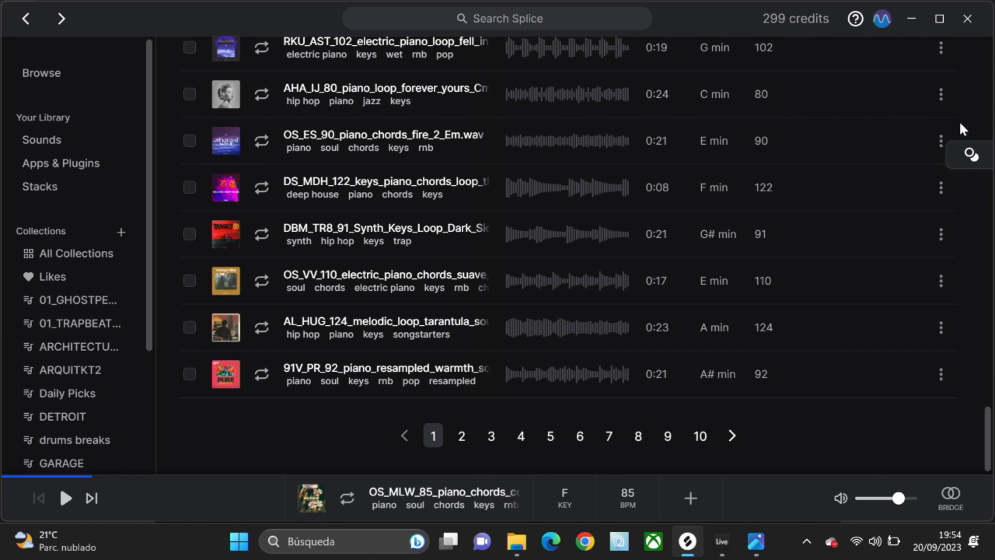
Step: Close Splice, switch to Ableton Live, and set the loop over the 00.ANALISIS section from bar 129 to 145
{"action": "left_click", "coordinate": [967, 19]}
{"action": "left_click", "coordinate": [722, 541]}
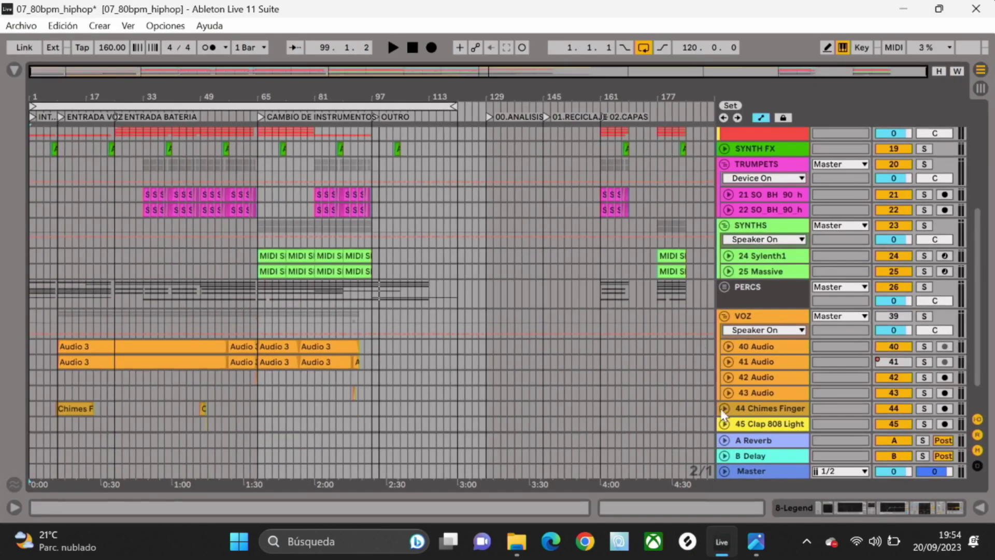
{"action": "scroll", "coordinate": [681, 316], "scroll_direction": "up", "scroll_amount": 3, "text": "ctrl"}
{"action": "scroll", "coordinate": [559, 319], "scroll_direction": "up", "scroll_amount": 5}
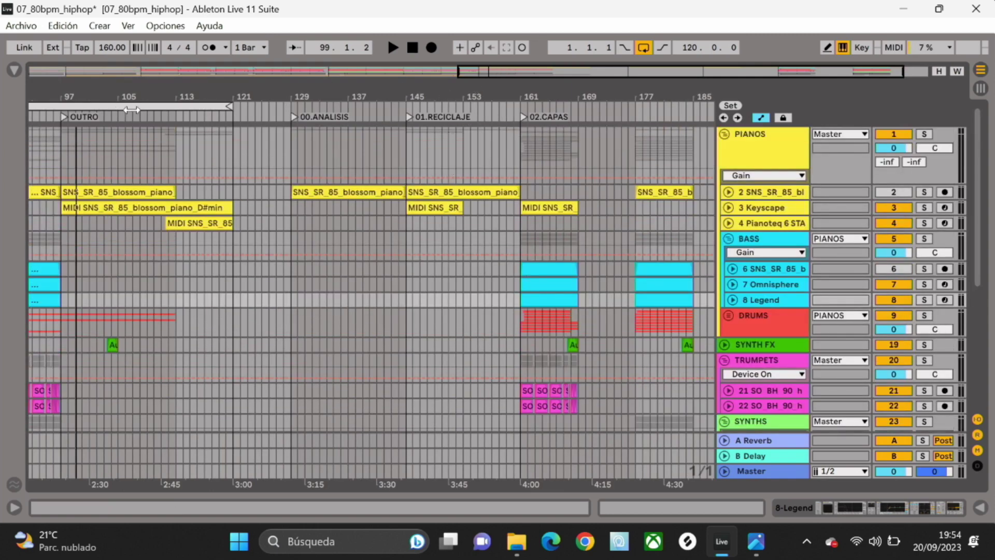
{"action": "left_click_drag", "start_coordinate": [135, 108], "coordinate": [311, 111]}
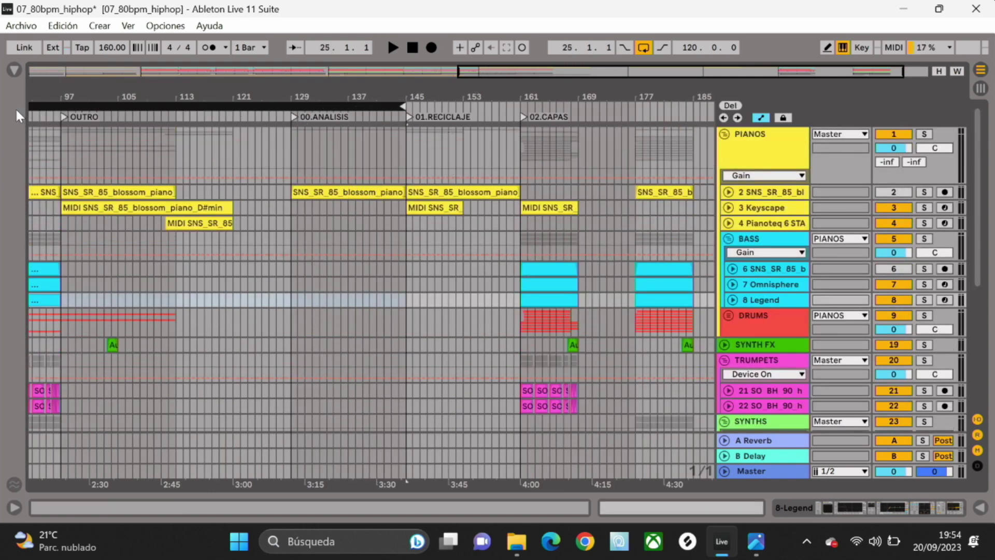
{"action": "left_click_drag", "start_coordinate": [32, 112], "coordinate": [293, 107]}
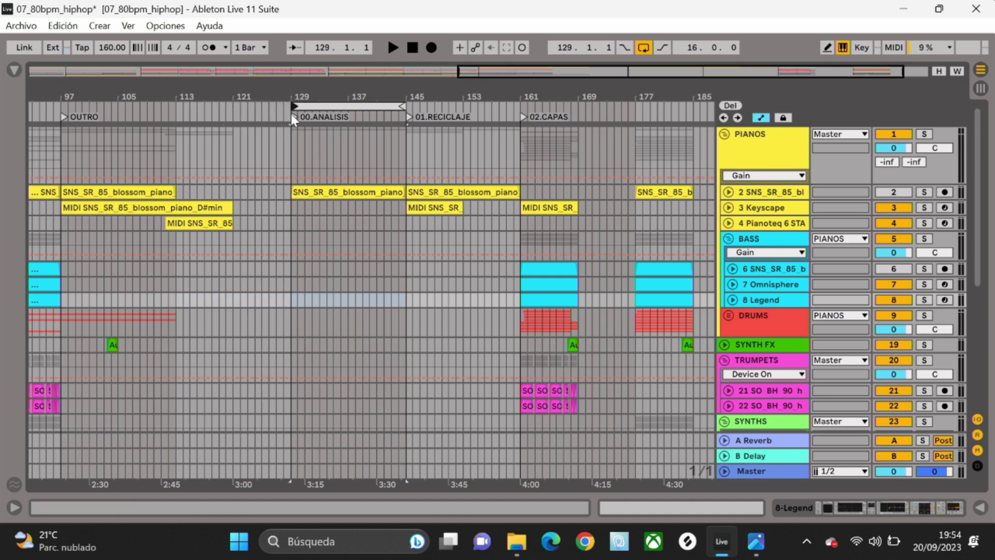
Step: Solo the SNS_SR_85 blossom piano audio track and listen to it from bar 129, stopping playback at the end
{"action": "left_click", "coordinate": [922, 193]}
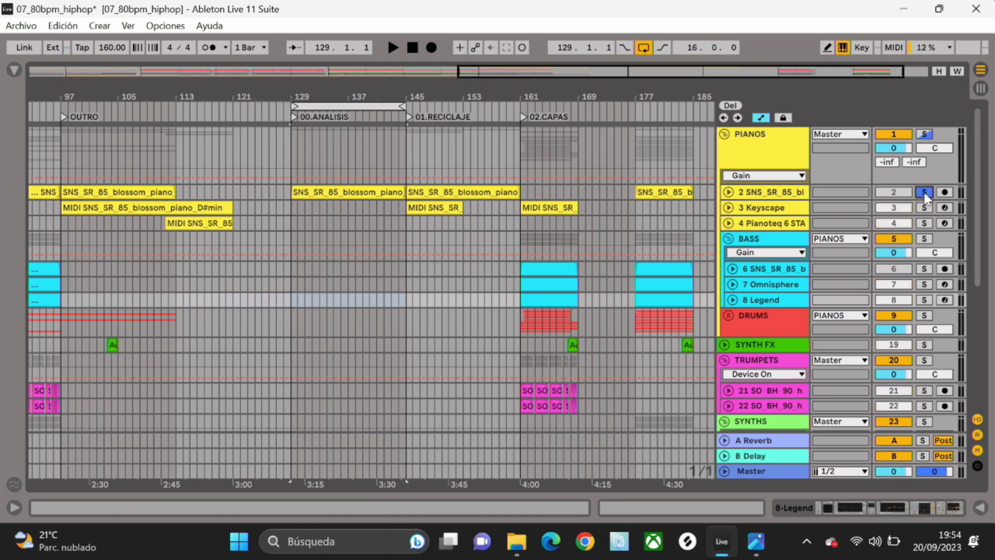
{"action": "left_click", "coordinate": [289, 221]}
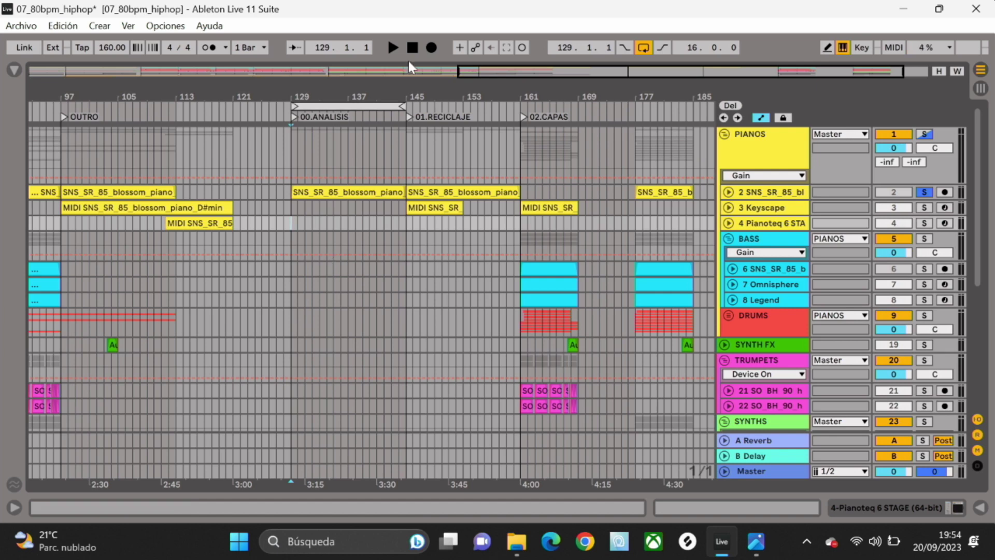
{"action": "left_click", "coordinate": [392, 47]}
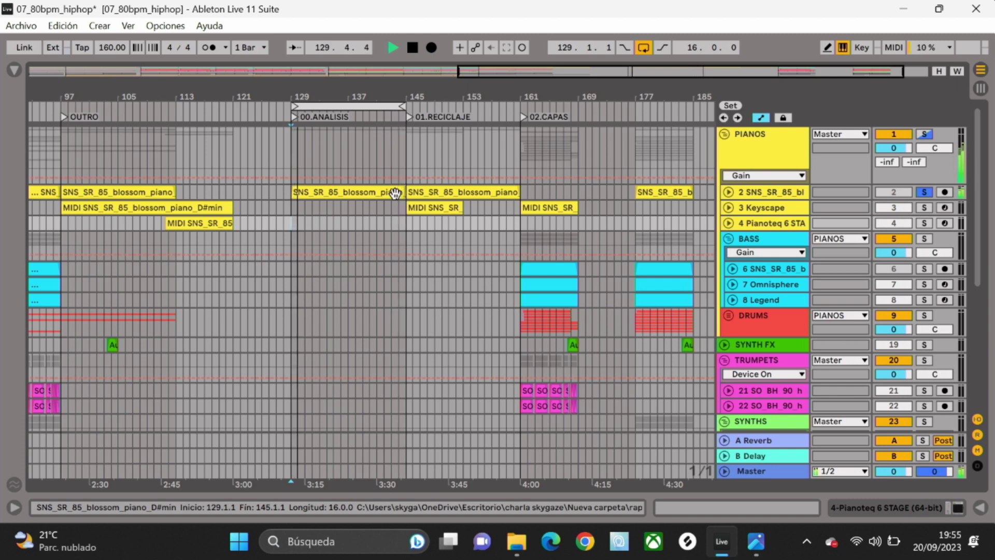
{"action": "key", "text": "space"}
Step: Move the loop to the 01.RECICLAJE section, covering eight bars from bar 145
{"action": "left_click_drag", "start_coordinate": [354, 106], "coordinate": [464, 106]}
{"action": "left_click", "coordinate": [492, 210]}
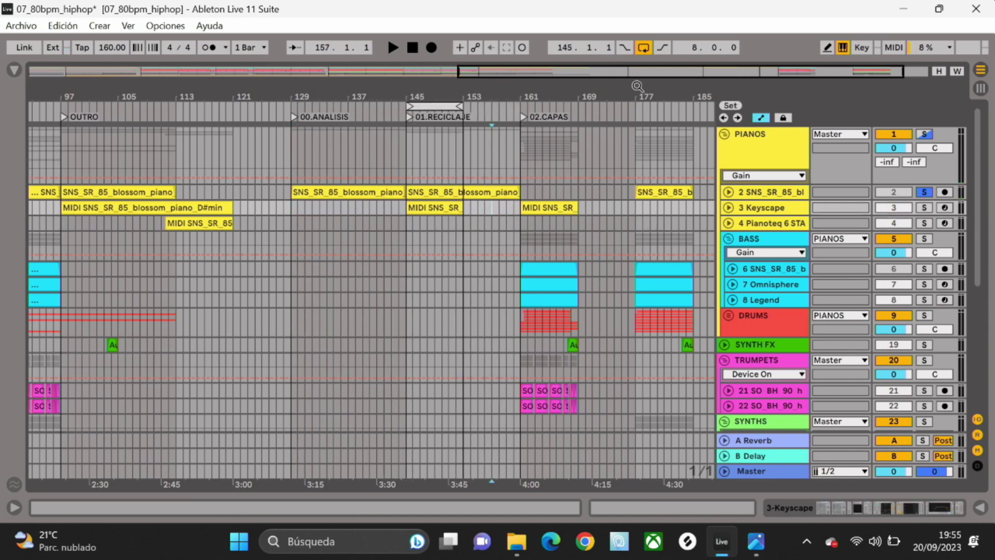
{"action": "key", "text": "plus"}
{"action": "left_click", "coordinate": [481, 217]}
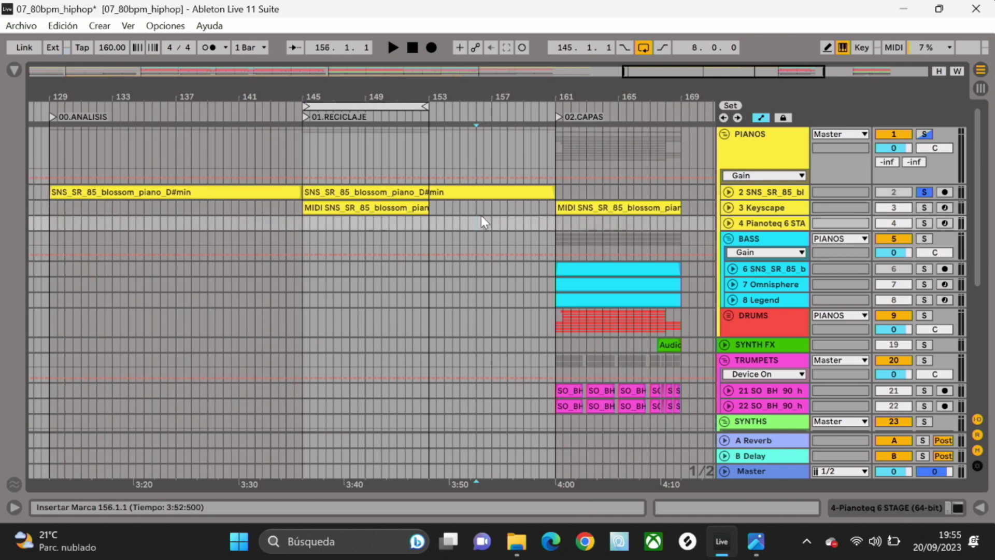
{"action": "right_click", "coordinate": [482, 215]}
{"action": "left_click", "coordinate": [508, 214]}
{"action": "left_click", "coordinate": [506, 213]}
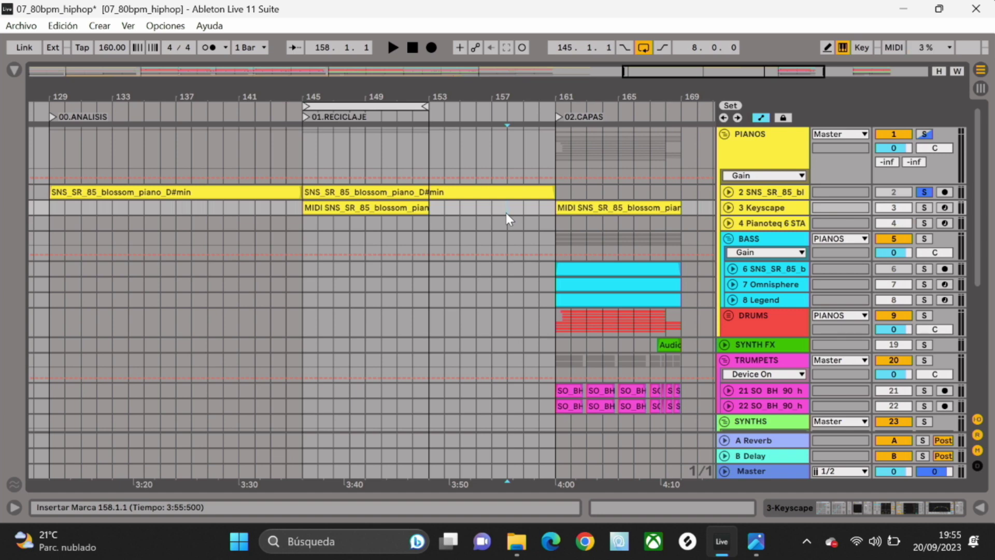
Step: Solo and unfold the Keyscape track, and open the notes of its MIDI clip at bar 145
{"action": "left_click", "coordinate": [924, 208]}
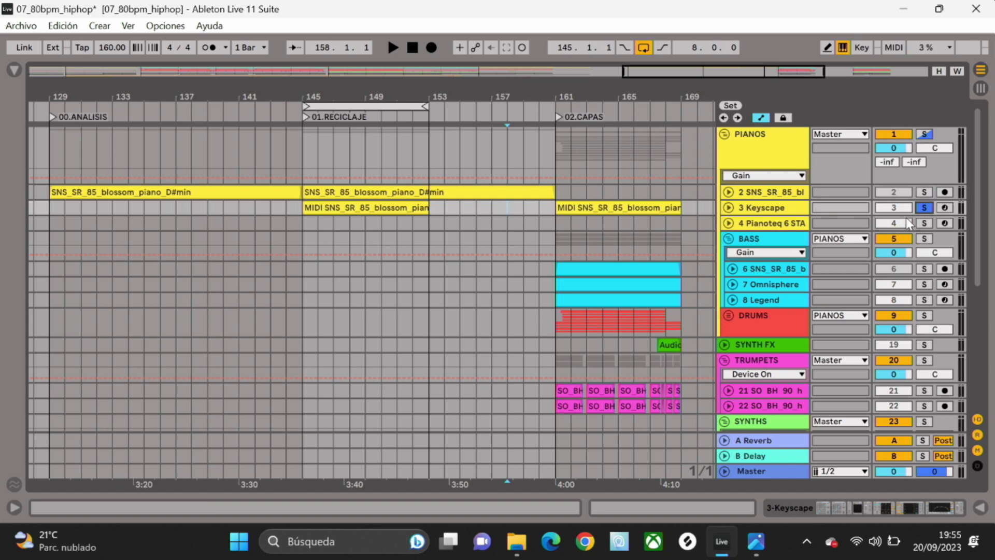
{"action": "left_click", "coordinate": [729, 207]}
{"action": "left_click", "coordinate": [363, 243]}
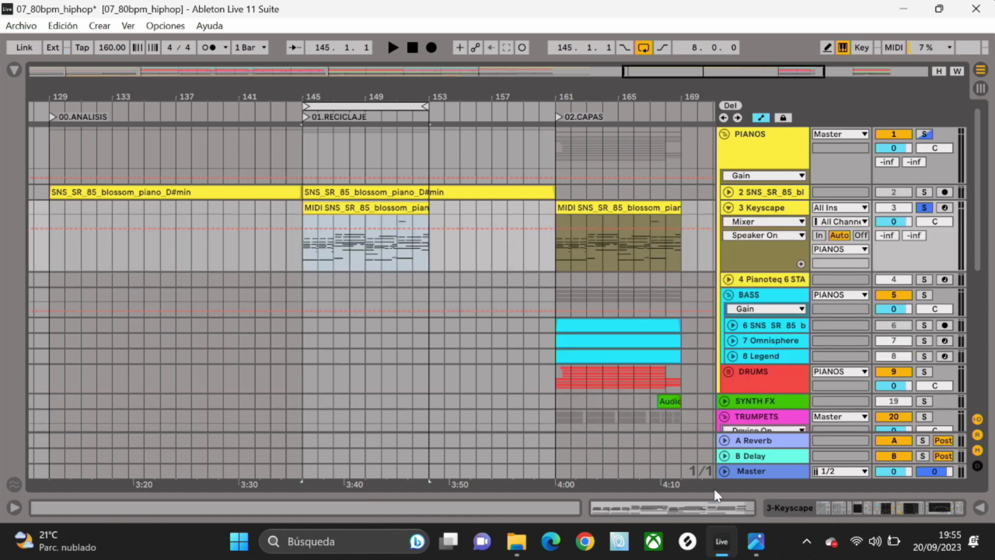
{"action": "double_click", "coordinate": [363, 244]}
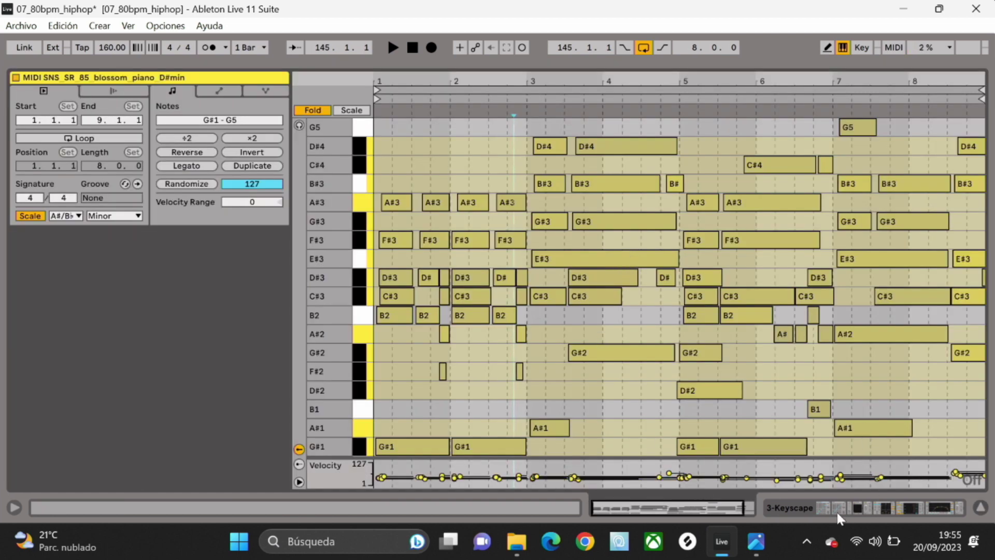
Step: Play the loop and load the acoustic piano preset LA Custom C7 - Bright in the track's Keyscape instrument
{"action": "key", "text": "shift+Tab"}
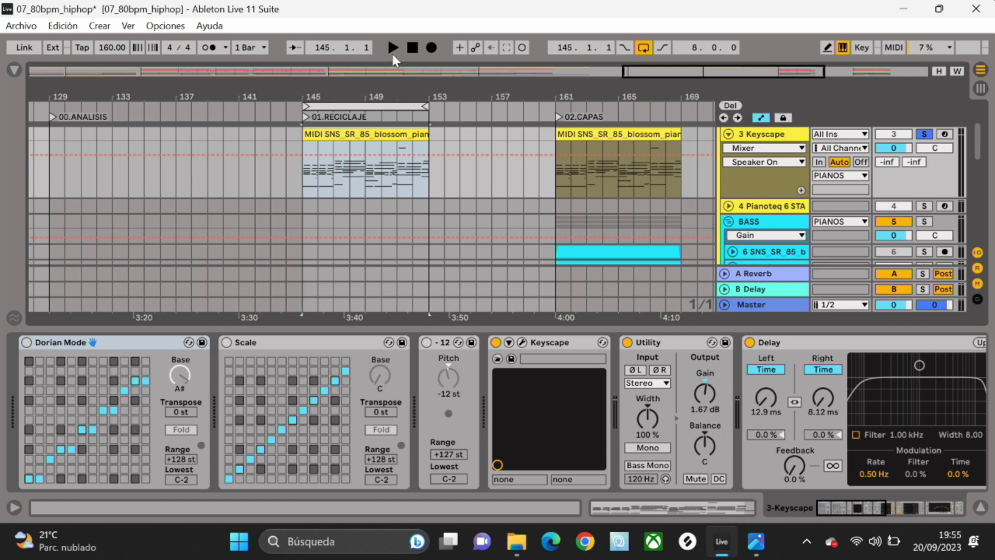
{"action": "left_click", "coordinate": [392, 47]}
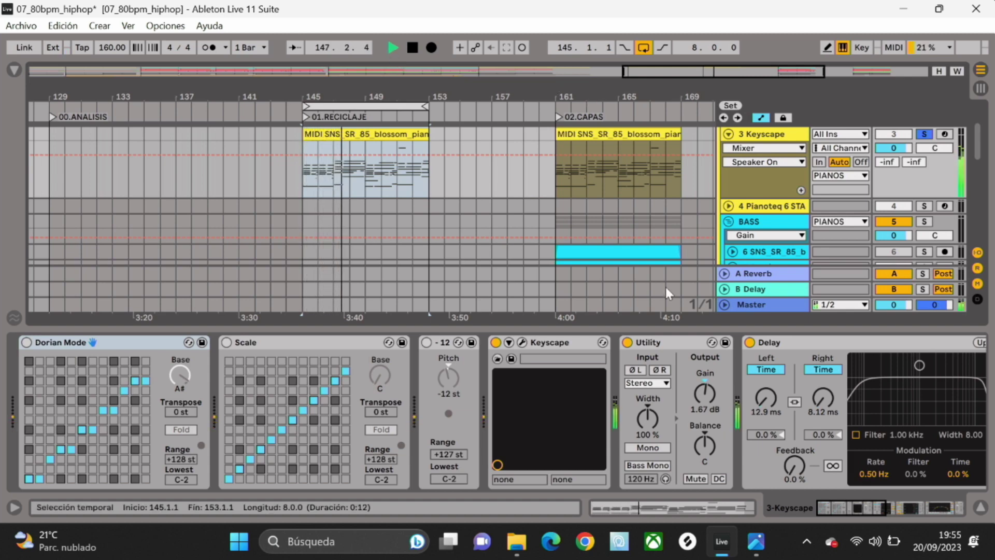
{"action": "left_click", "coordinate": [565, 486]}
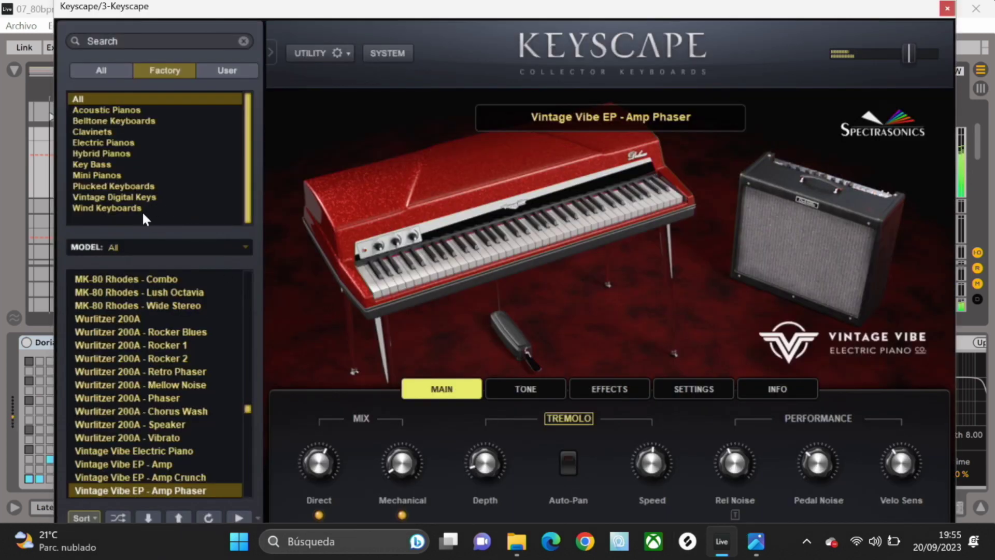
{"action": "left_click", "coordinate": [132, 113]}
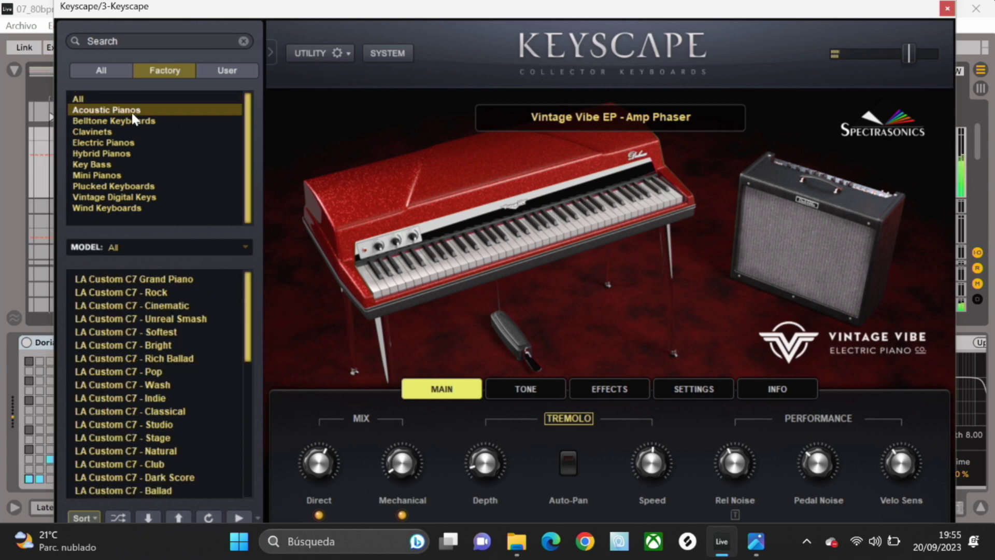
{"action": "left_click", "coordinate": [166, 345]}
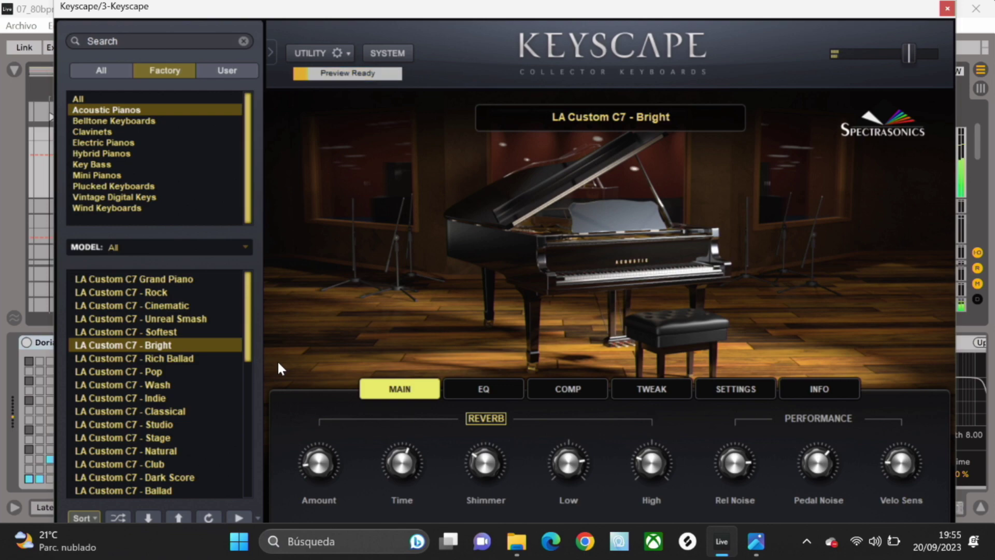
{"action": "left_click", "coordinate": [947, 9]}
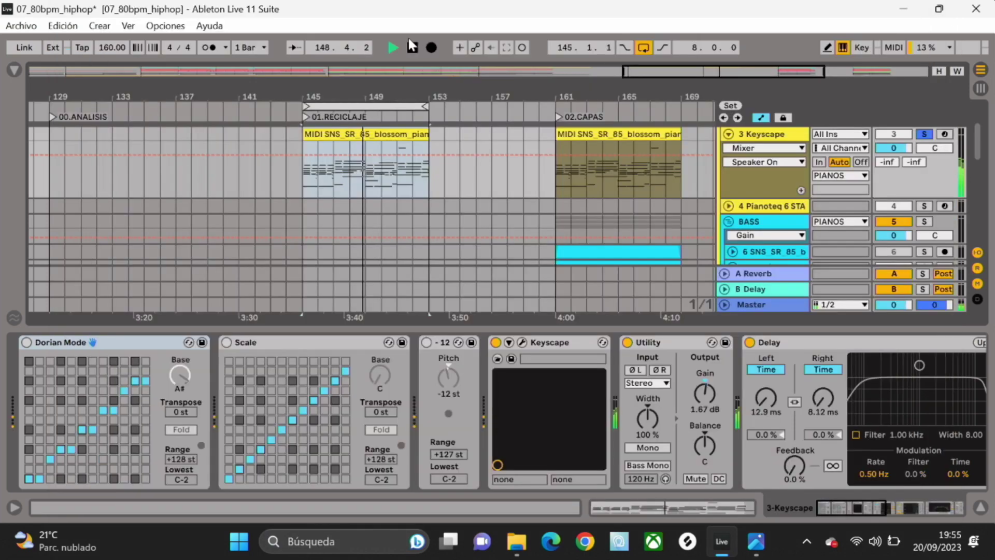
Step: Review the notes of the Keyscape MIDI clip once more and return to the track's device chain
{"action": "double_click", "coordinate": [372, 137]}
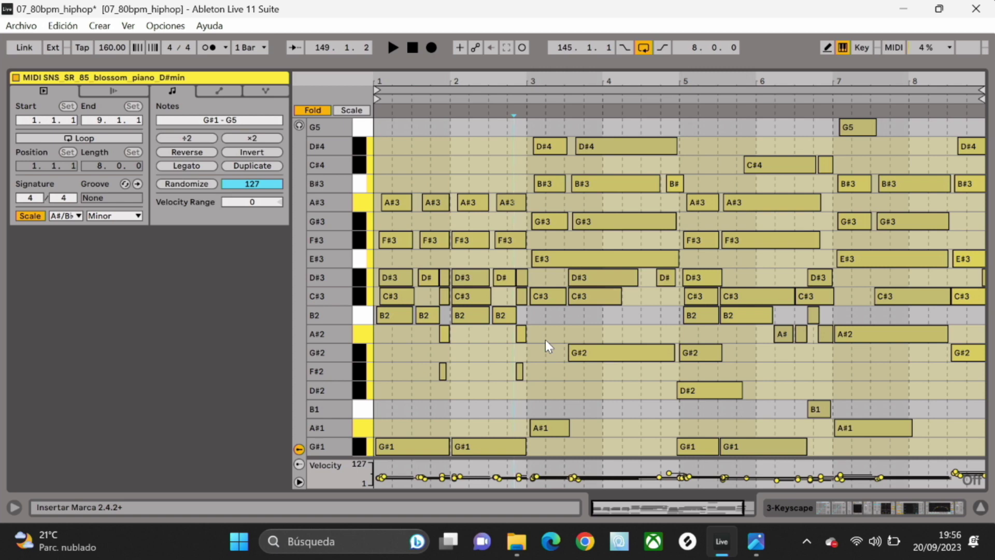
{"action": "left_click", "coordinate": [884, 505]}
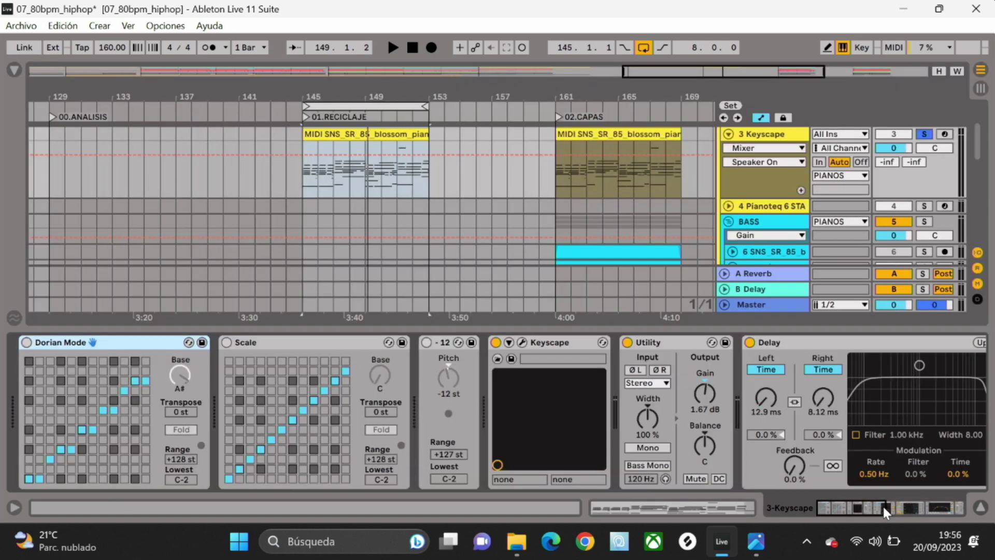
Step: Switch to the Photos slides, advance to 18.jpg, and show it full screen
{"action": "left_click", "coordinate": [756, 541]}
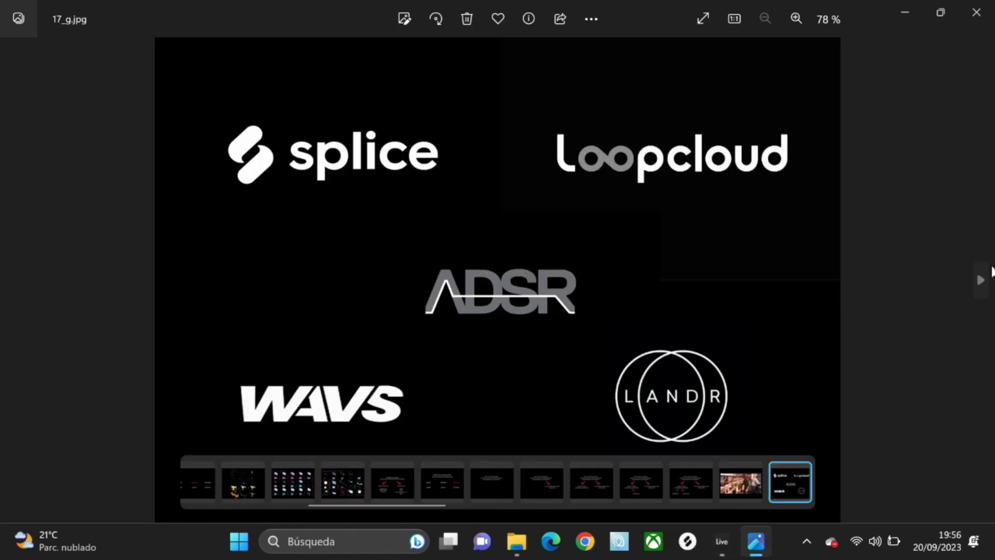
{"action": "left_click", "coordinate": [981, 284]}
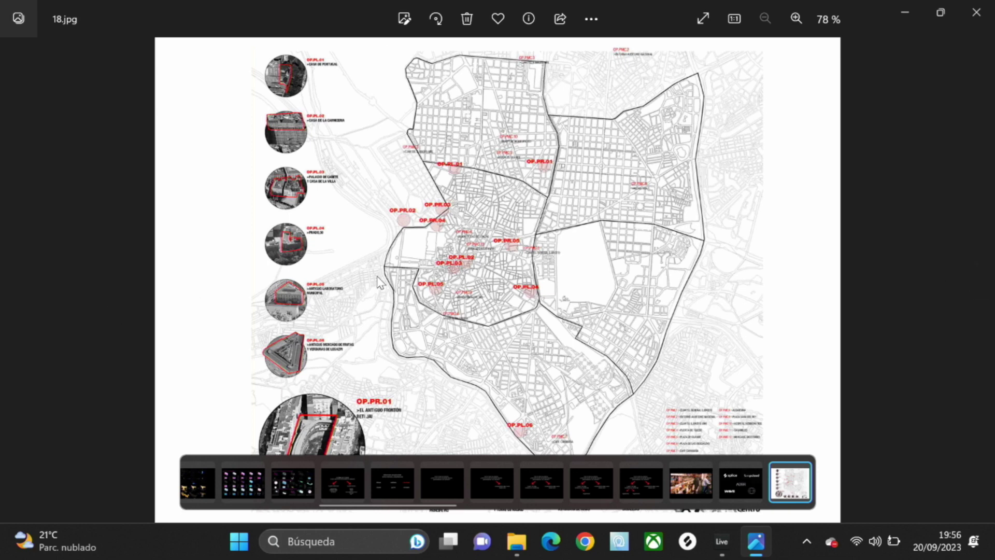
{"action": "left_click", "coordinate": [703, 19]}
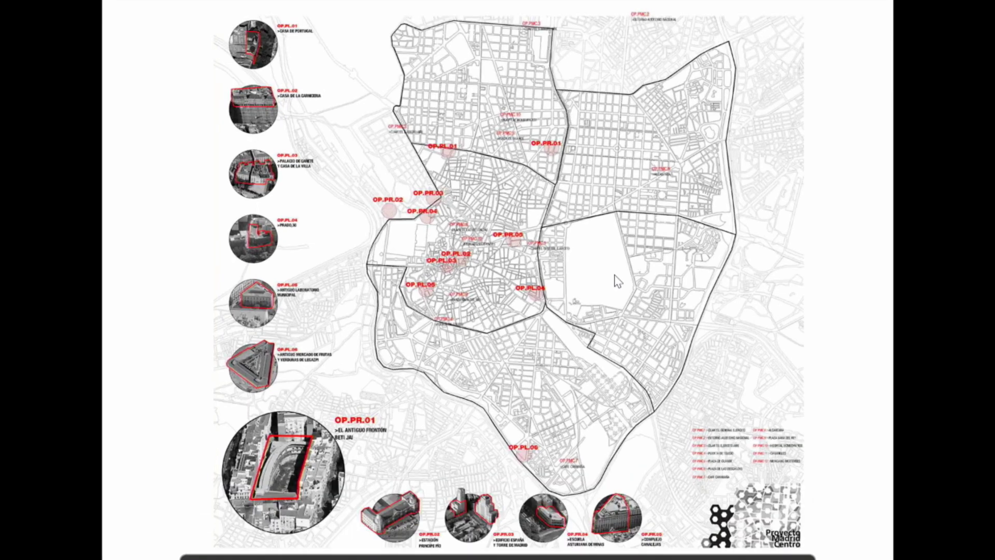